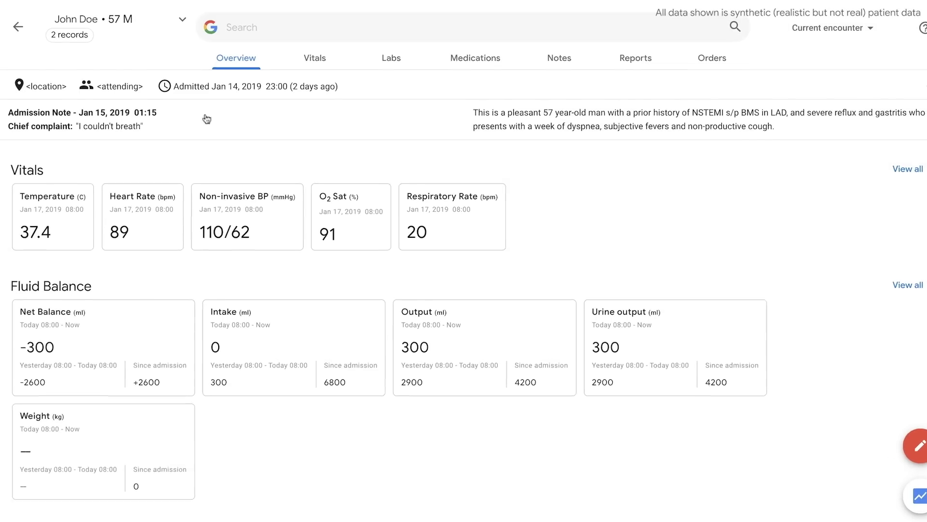
# Step: Browse the Vitals, Labs, Medications and Notes views, glancing at the Jan 15 07:00 progress note
pyautogui.moveTo(80, 38)
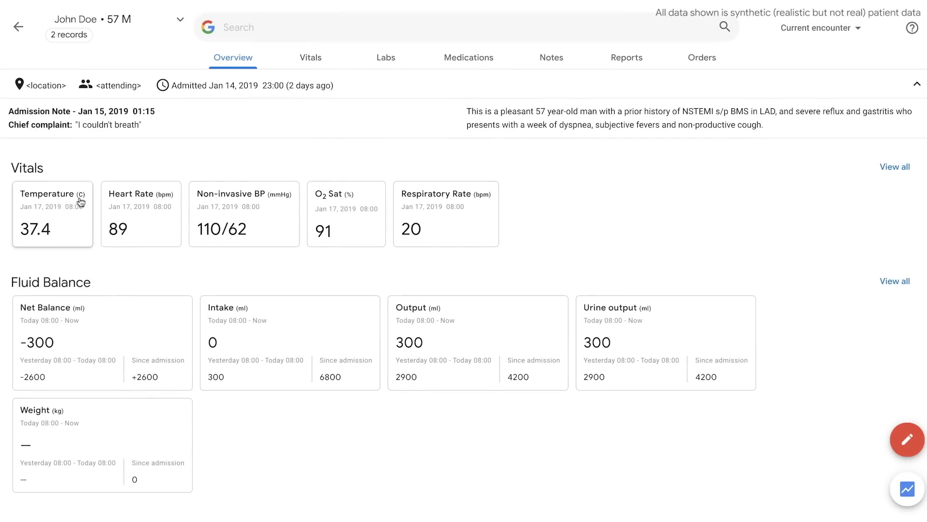
pyautogui.scroll(-5, 83, 186)
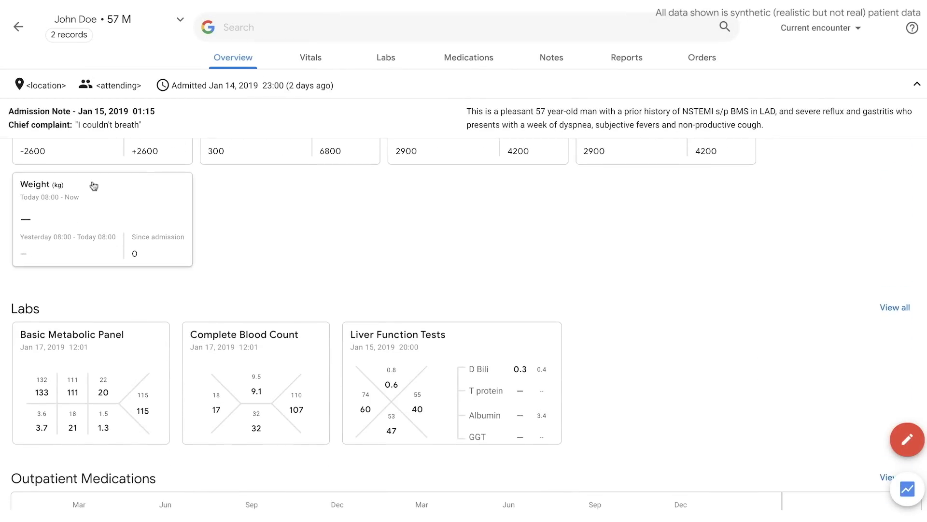
pyautogui.click(309, 57)
pyautogui.click(385, 59)
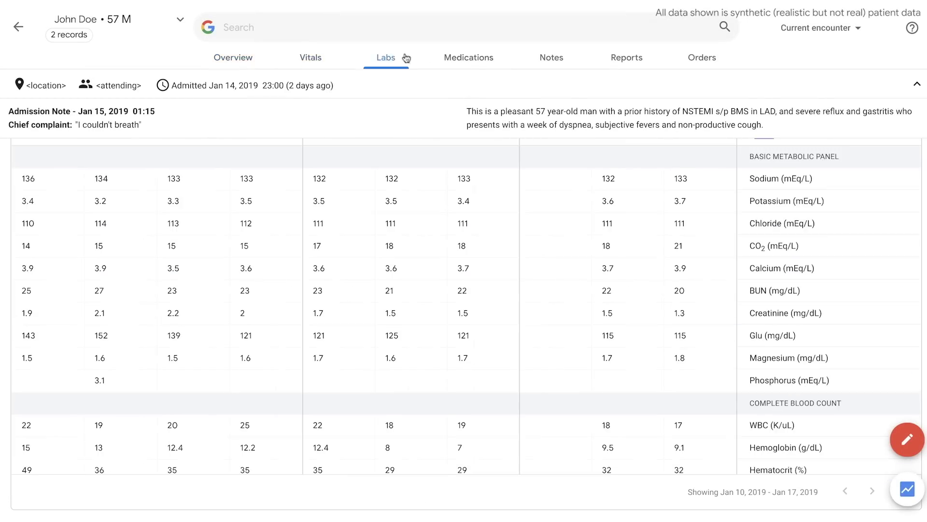
pyautogui.click(447, 58)
pyautogui.click(546, 58)
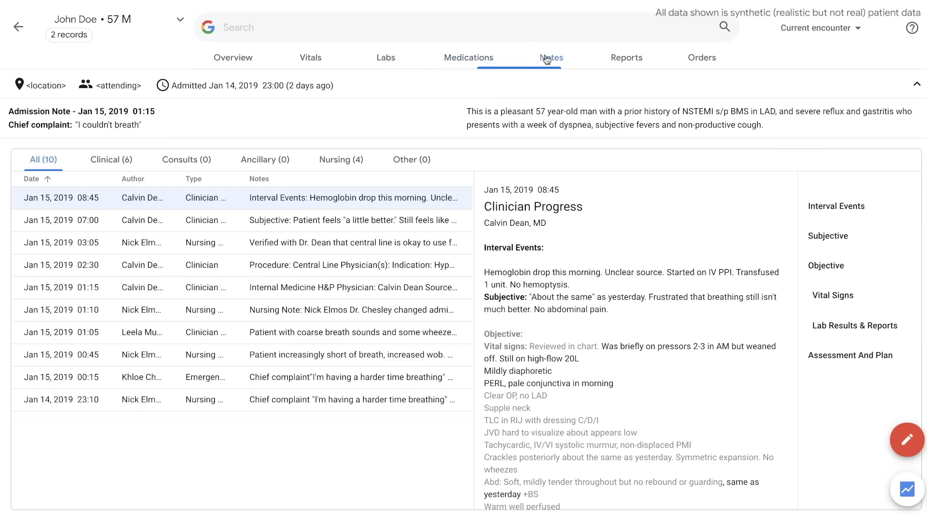
pyautogui.click(347, 218)
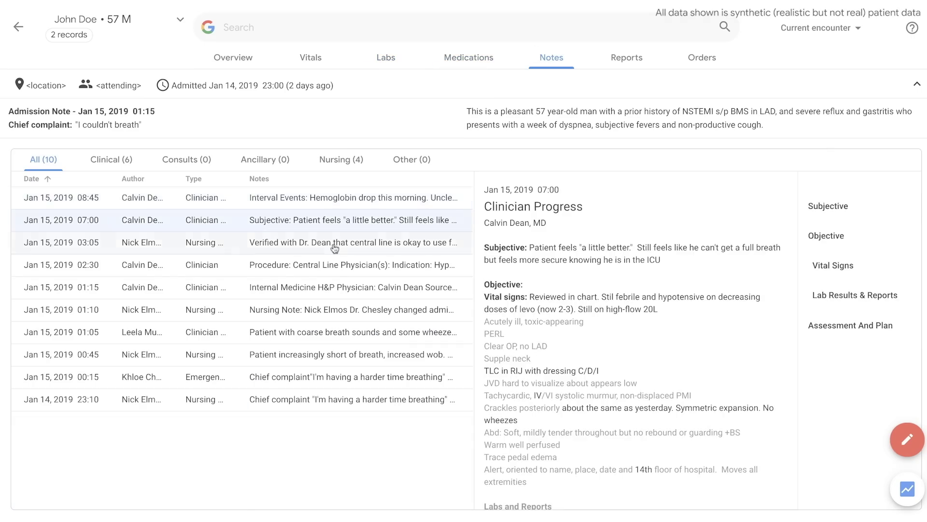
pyautogui.click(233, 57)
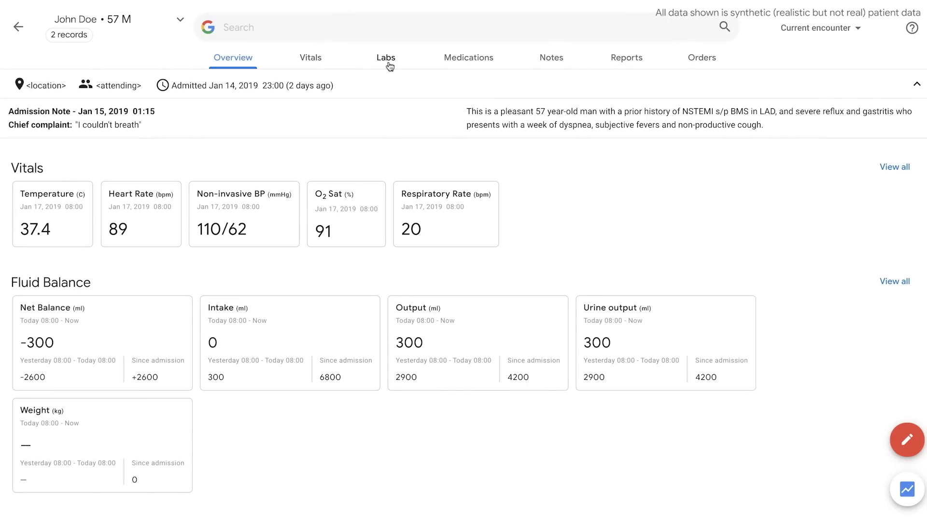
# Step: Show the all-time trend of the latest Creatinine result, then start a chart search for 'hemorrhge'
pyautogui.click(388, 64)
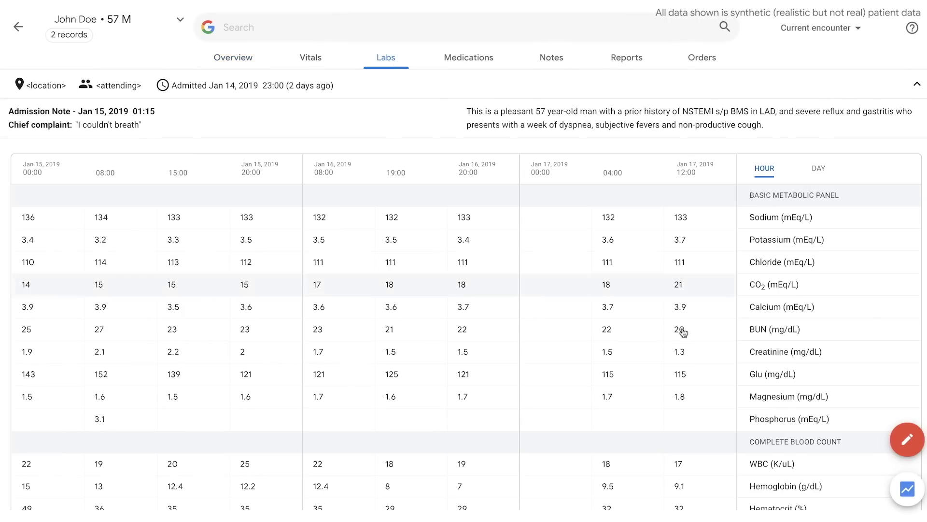
pyautogui.click(681, 353)
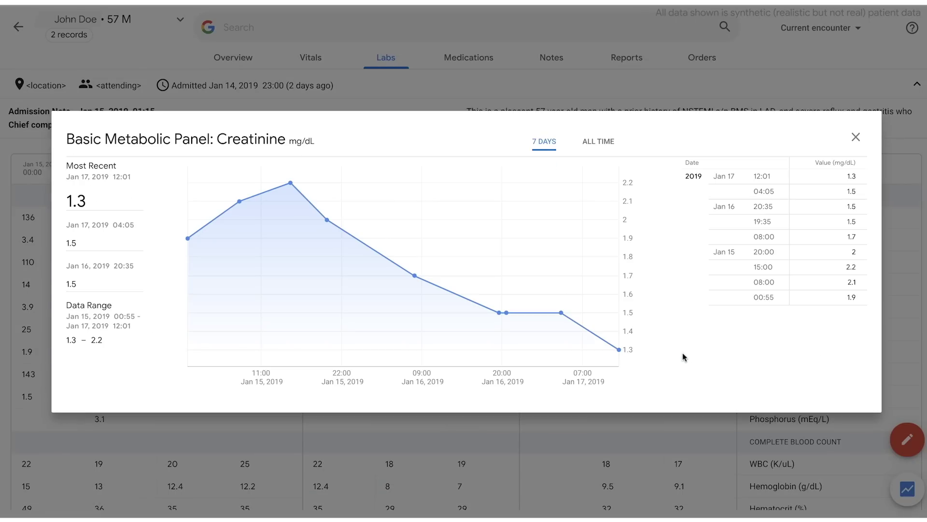
pyautogui.click(605, 145)
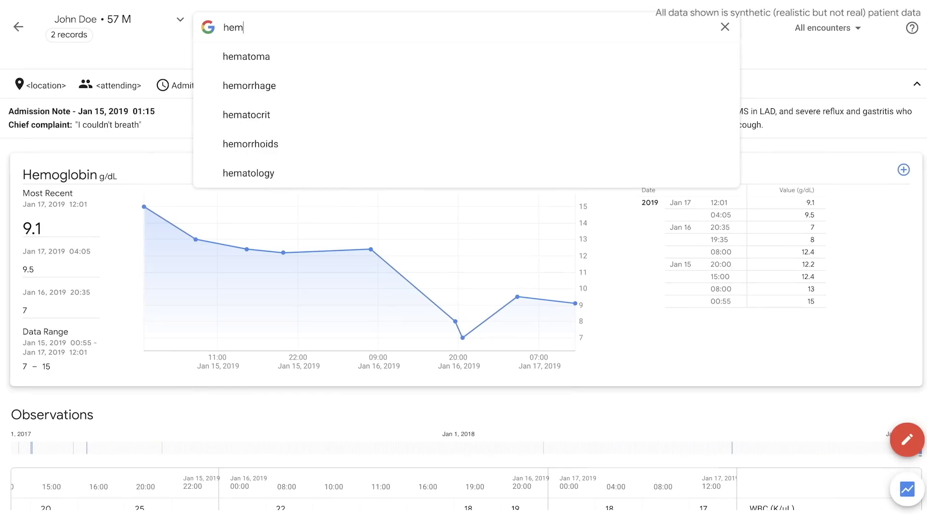
pyautogui.write('orrhge')
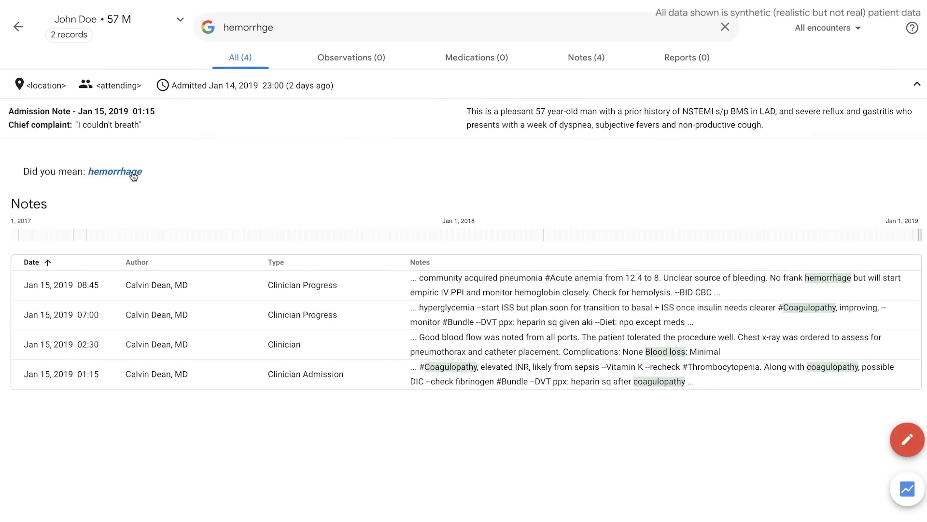
# Step: Accept the 'hemorrhage' spelling correction and read the Jan 15 01:15 admission note
pyautogui.click(132, 174)
pyautogui.click(457, 361)
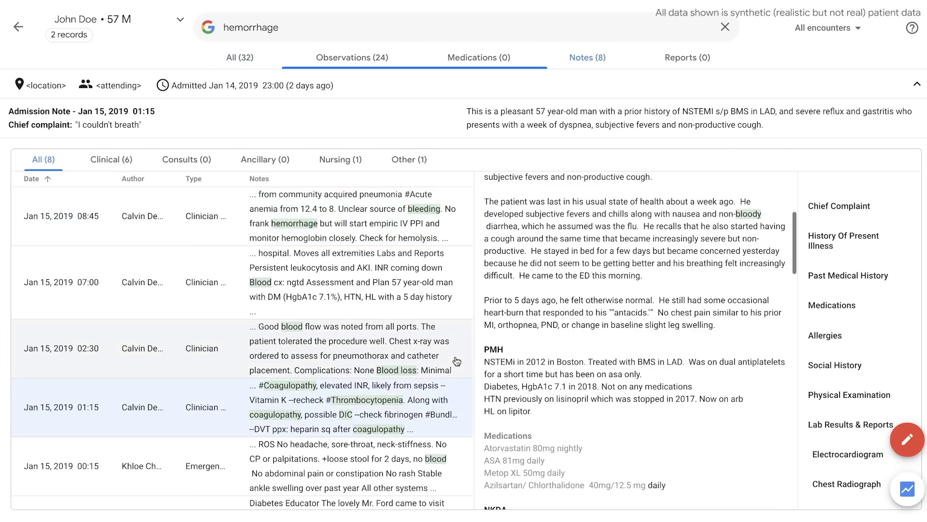
pyautogui.scroll(-10, 555, 352)
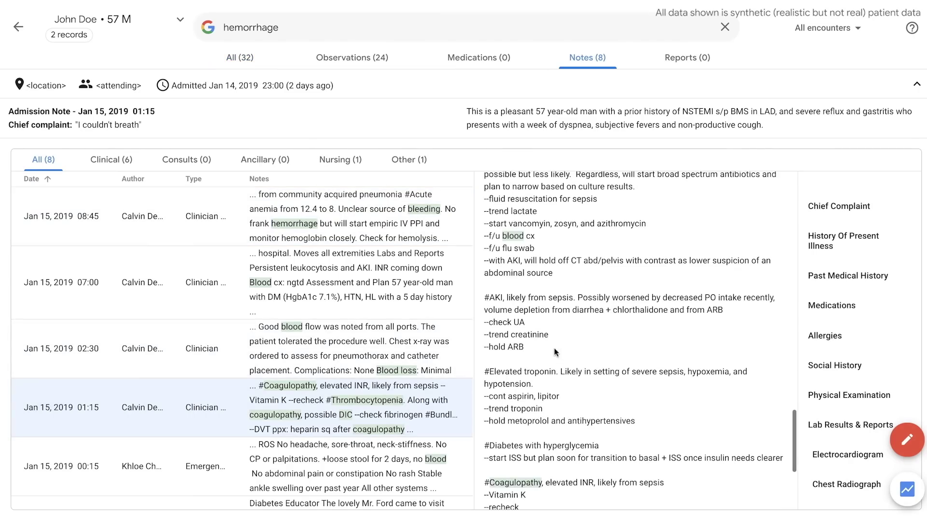
pyautogui.scroll(-4, 556, 352)
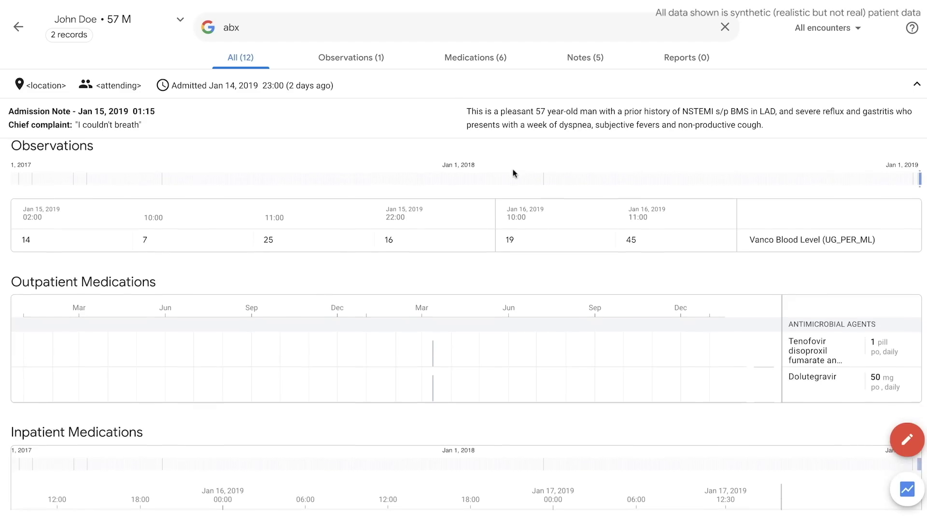
# Step: Scroll through the 'abx' search results for matching medications and notes, then clear the search
pyautogui.scroll(-3, 513, 173)
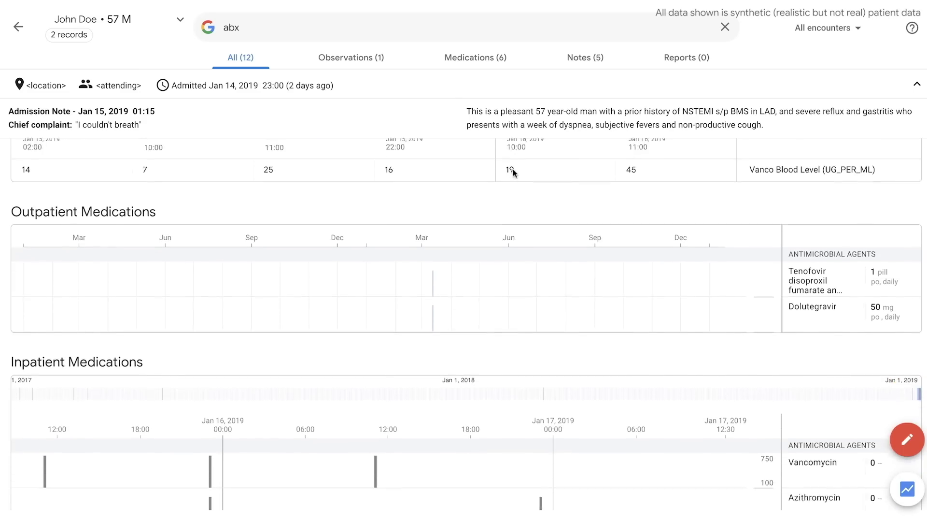
pyautogui.scroll(-1, 513, 173)
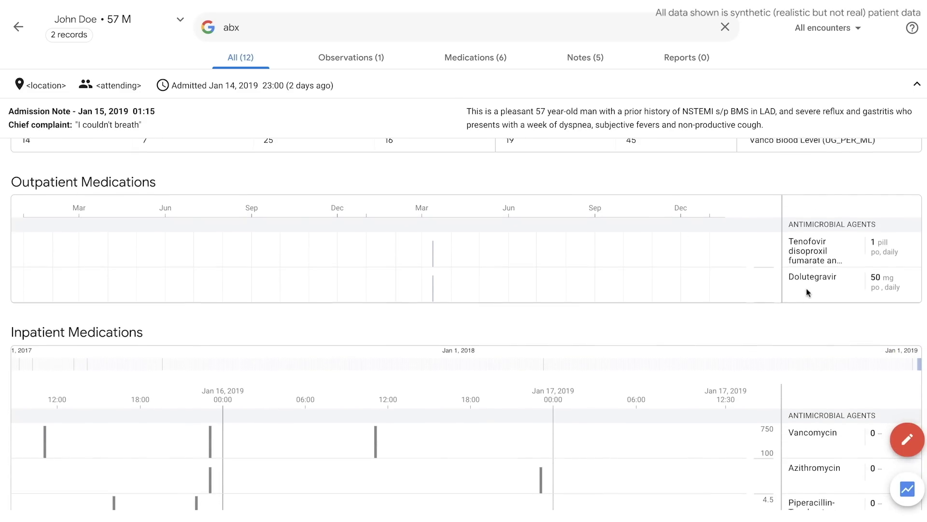
pyautogui.scroll(-6, 806, 293)
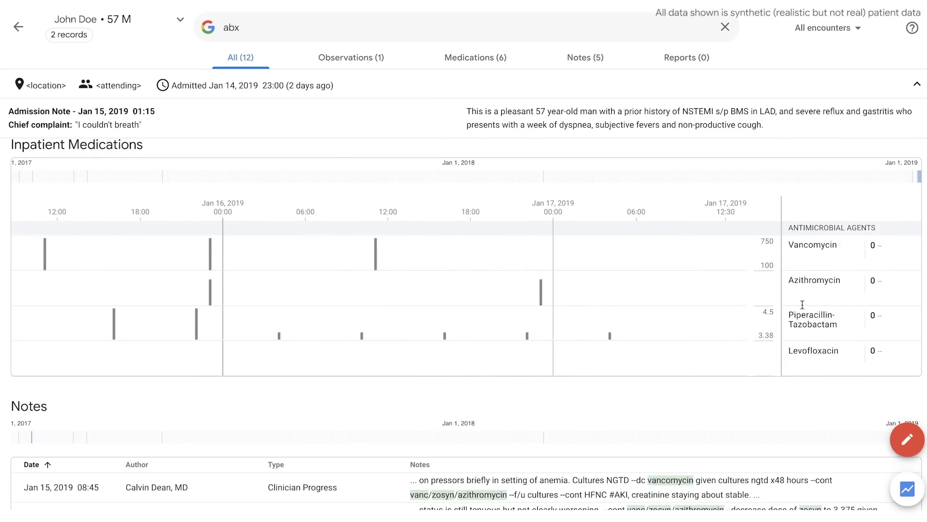
pyautogui.moveTo(798, 343)
pyautogui.scroll(-4, 798, 340)
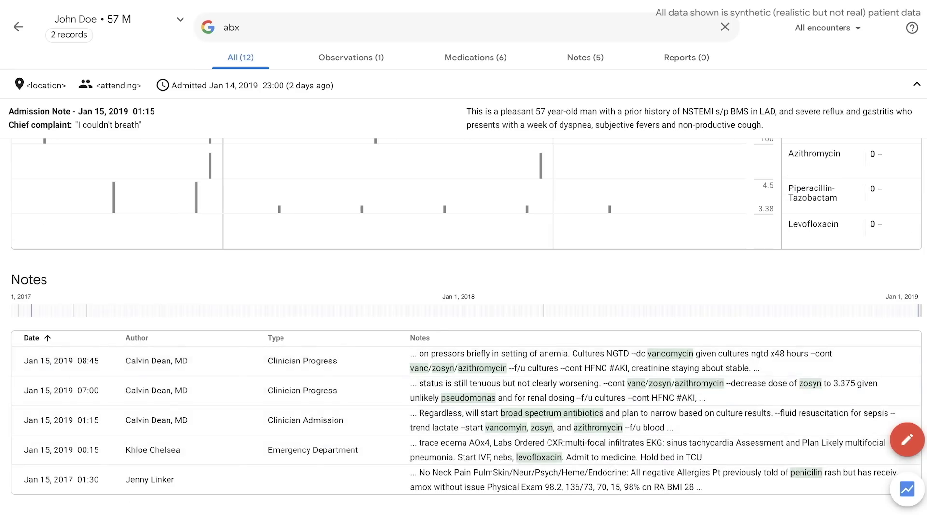
pyautogui.click(725, 26)
# Step: Use chart search to jump to Vitals, then Notes, and open the Jan 15 02:30 procedure note
pyautogui.write('vitals')
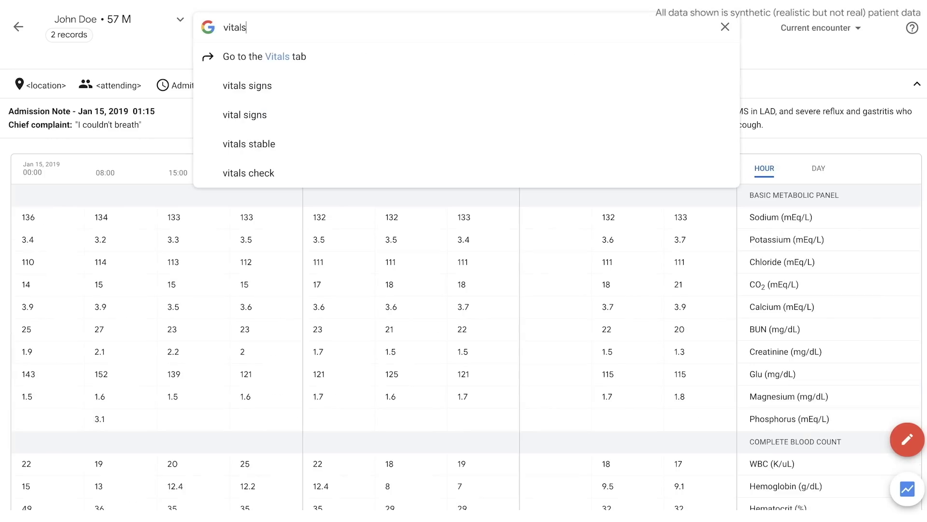
pyautogui.press('Return')
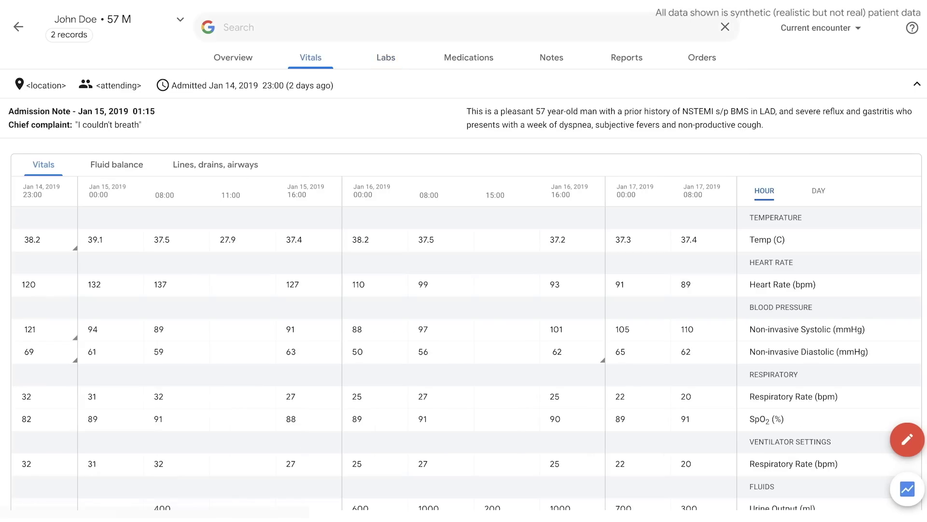
pyautogui.click(258, 29)
pyautogui.write('notes')
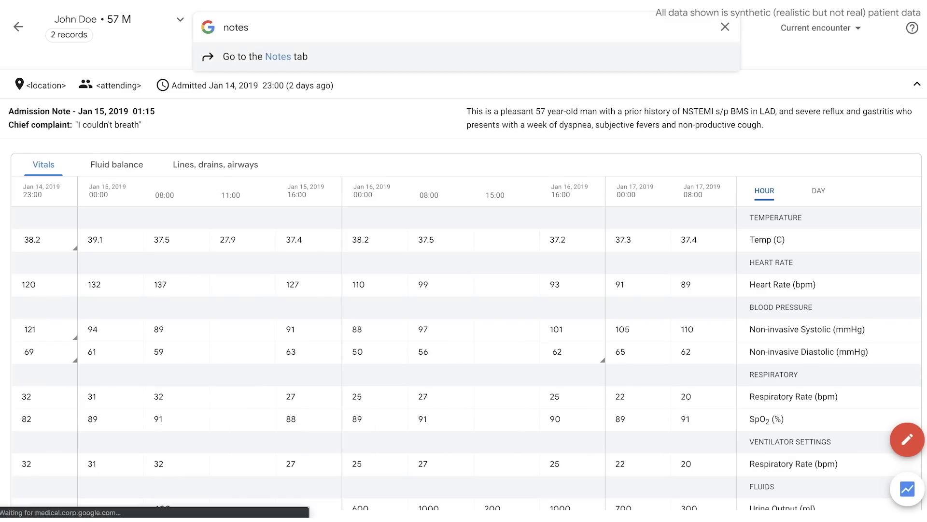
pyautogui.press('Return')
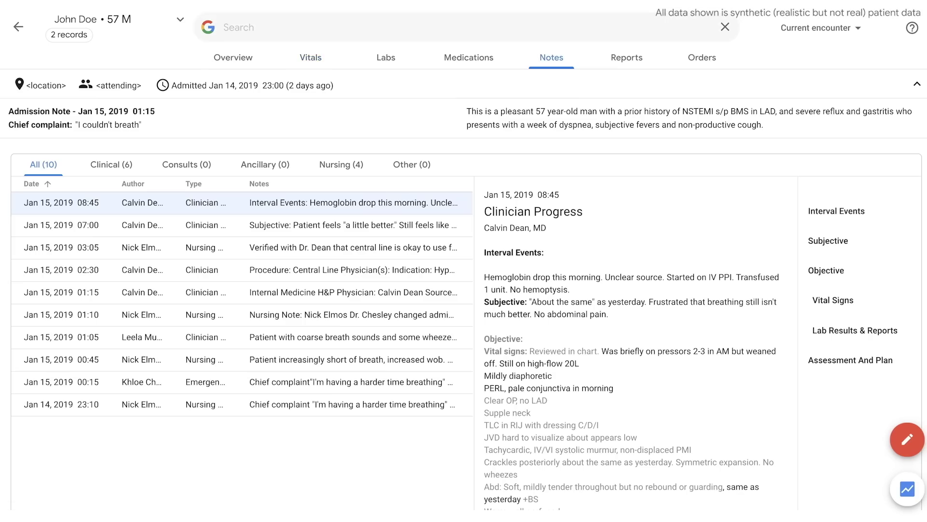
pyautogui.click(289, 270)
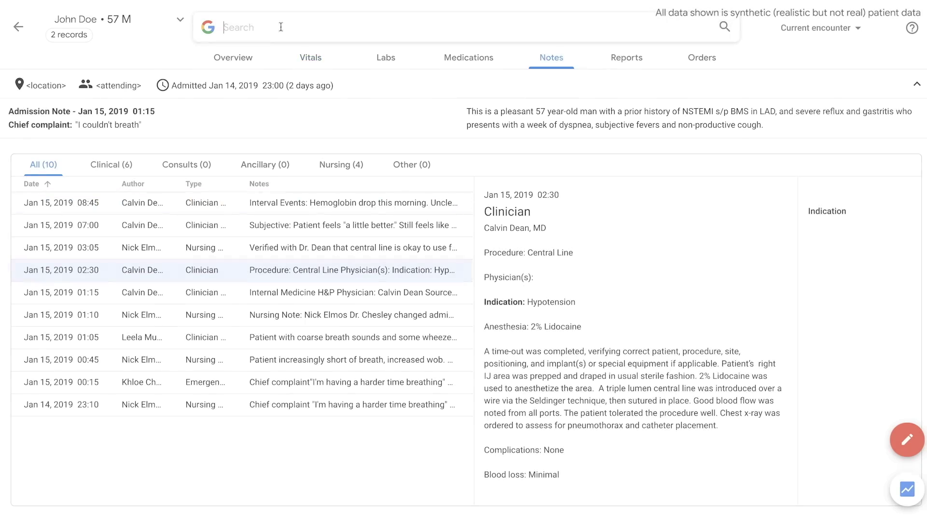
# Step: Search the chart for 'h&p' and read the full 08:45 progress note's plan
pyautogui.click(238, 27)
pyautogui.write('h&p')
pyautogui.press('Return')
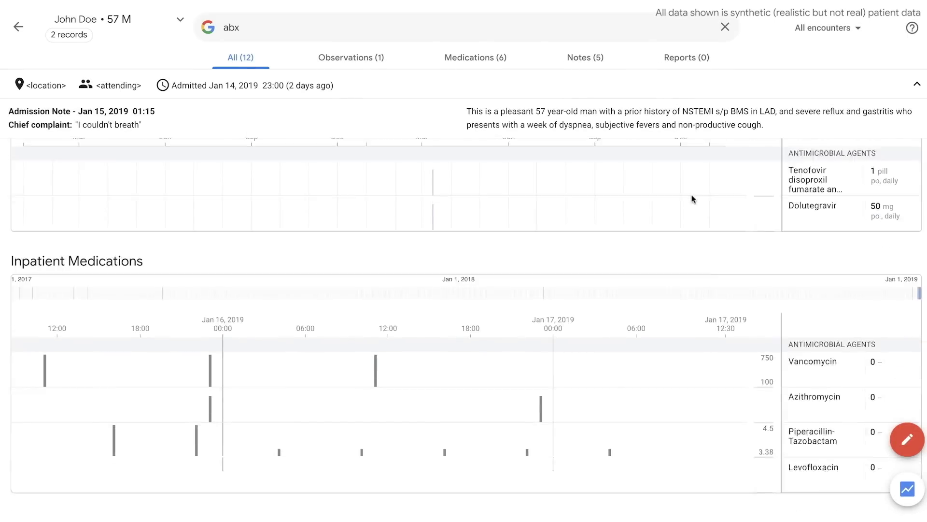
pyautogui.scroll(-5, 692, 195)
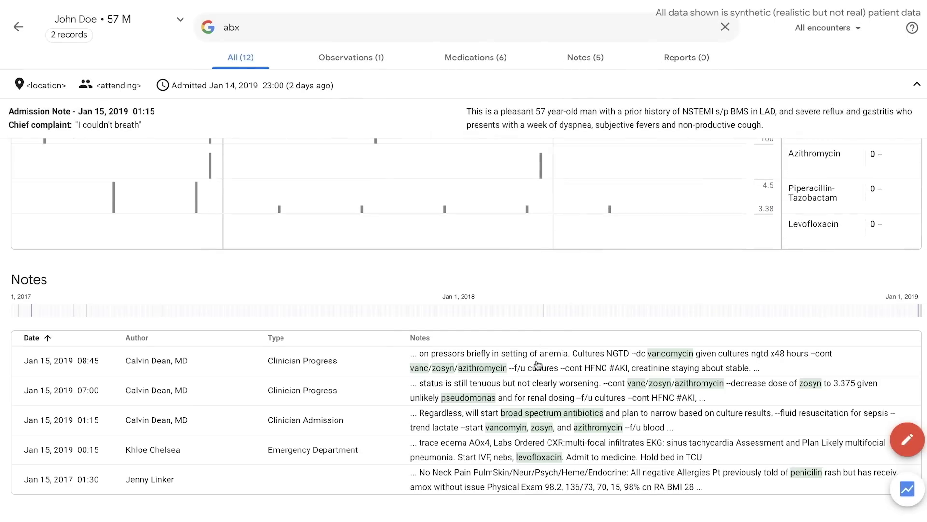
pyautogui.click(536, 370)
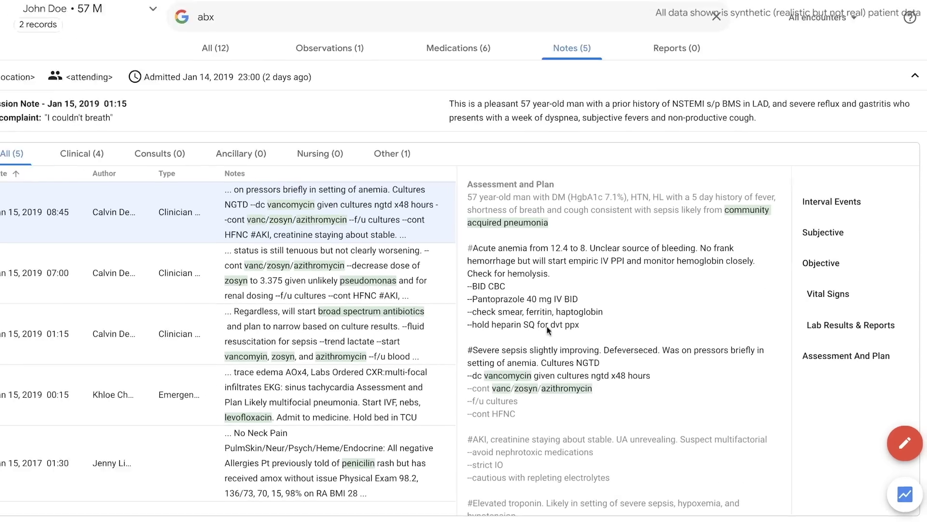
pyautogui.scroll(-3, 489, 329)
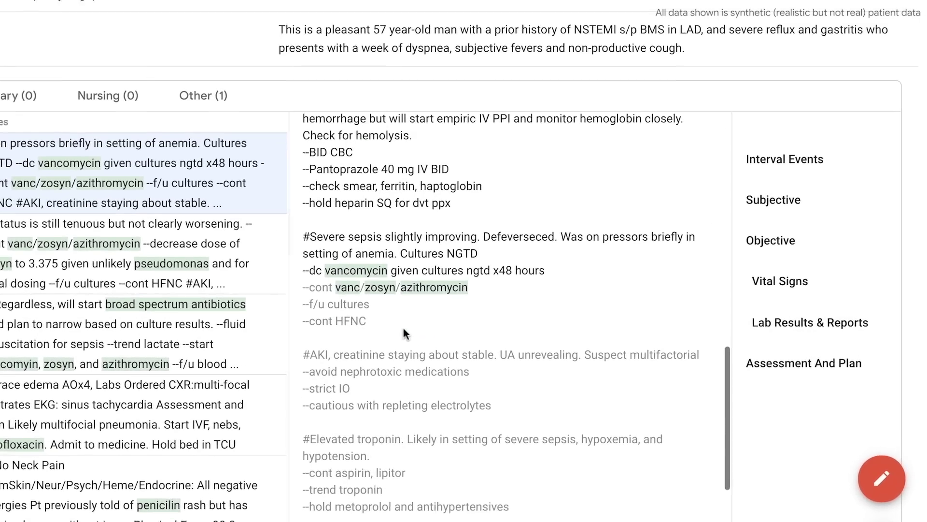
pyautogui.moveTo(478, 388)
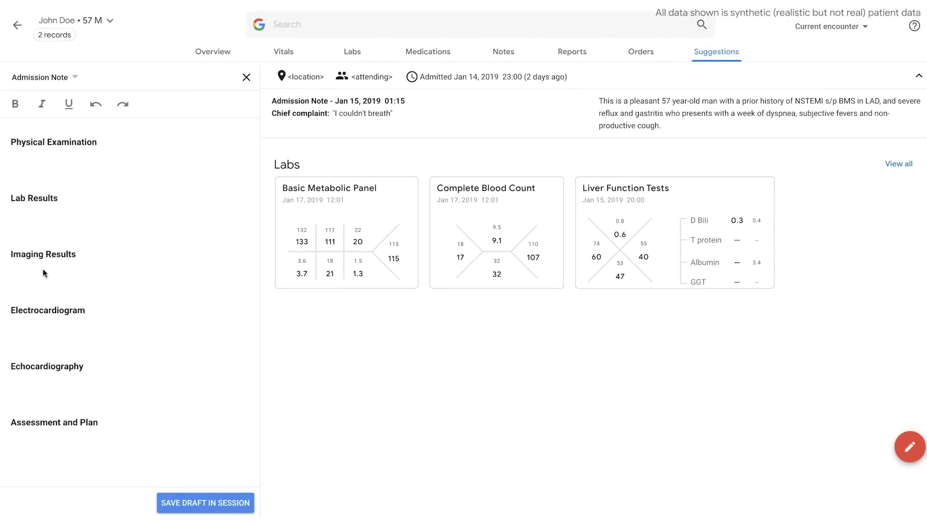
# Step: Enter 'hypercarbic respiratory failure' as the Chief Complaint
pyautogui.click(43, 201)
pyautogui.scroll(10, 41, 185)
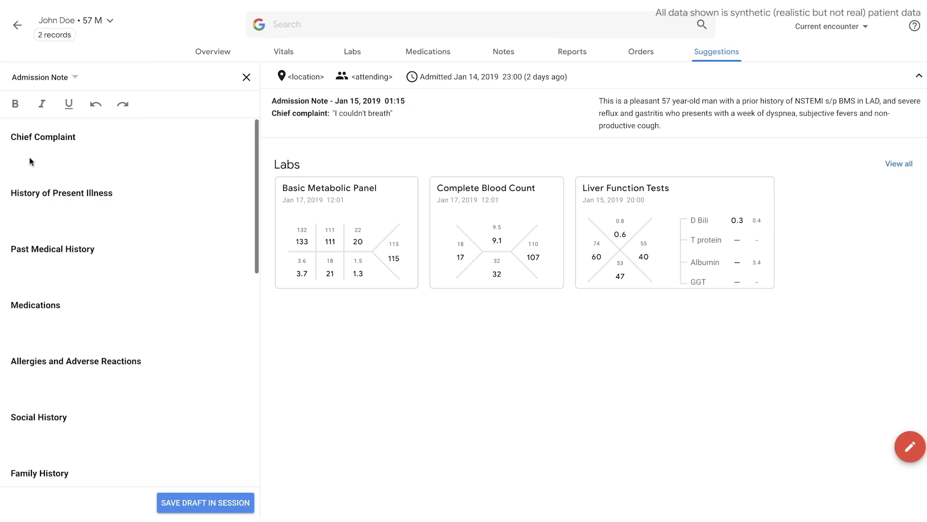
pyautogui.click(30, 162)
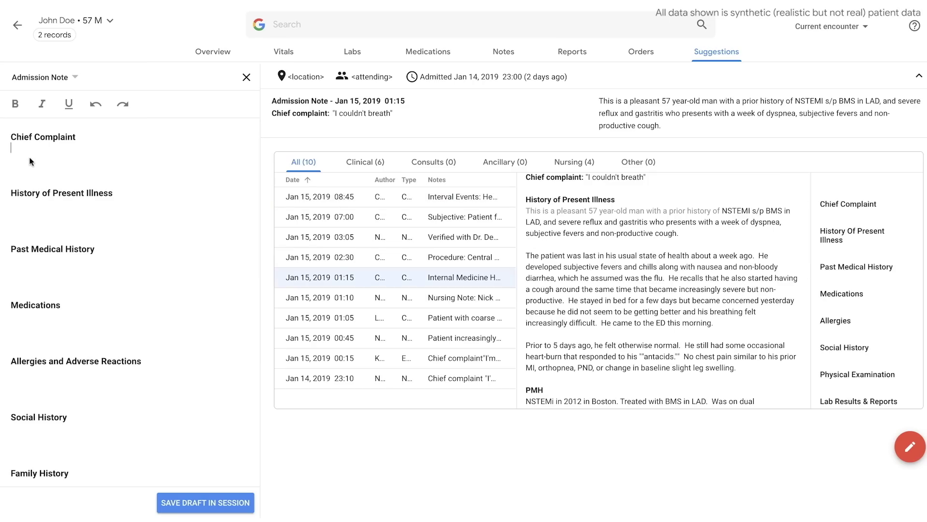
pyautogui.write('hypercarbic respiratory failure')
# Step: List Piperacillin/tazobactam (zosyn) and Azithromycin under Medications via autocomplete
pyautogui.click(29, 316)
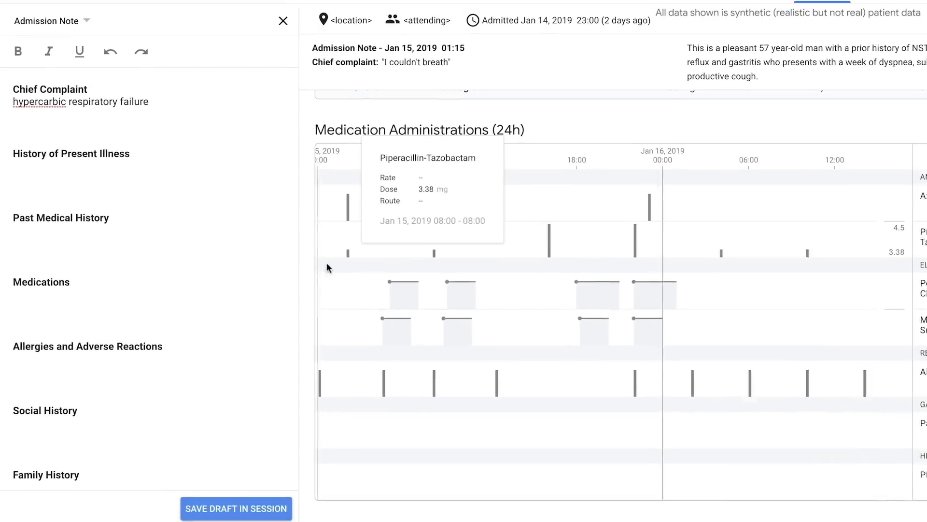
pyautogui.write('Pip')
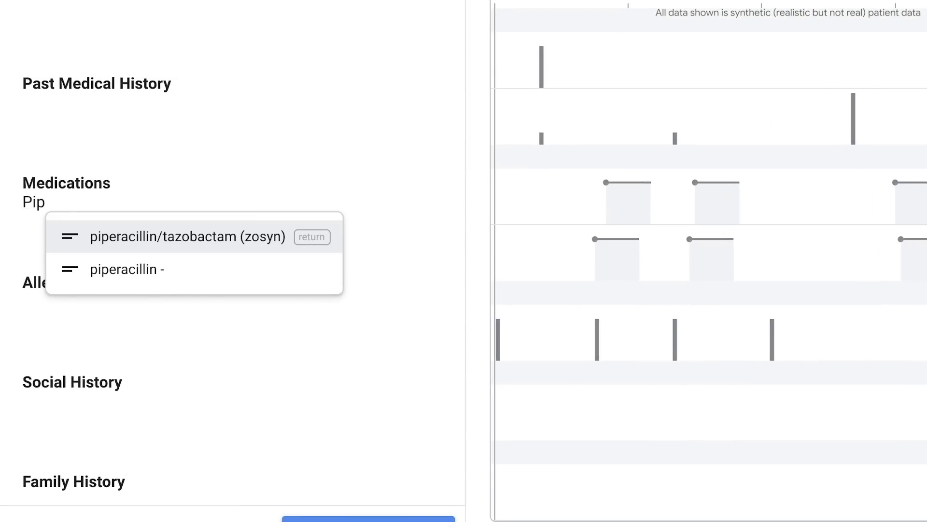
pyautogui.press('Return')
pyautogui.press('Return')
pyautogui.write('A')
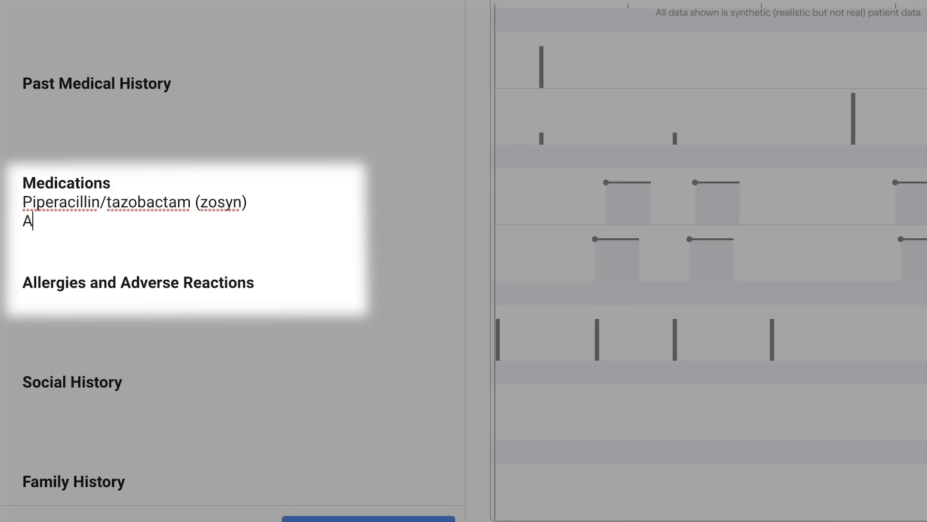
pyautogui.write('zi')
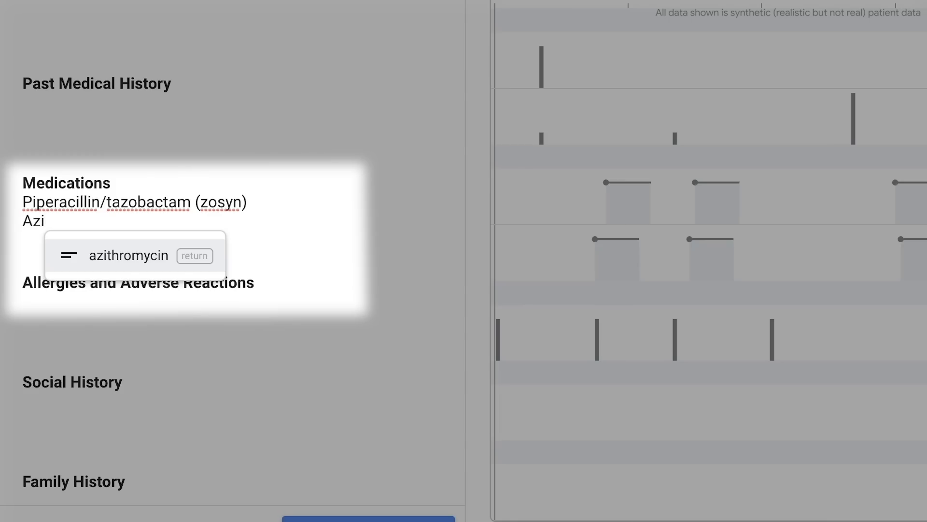
pyautogui.press('Return')
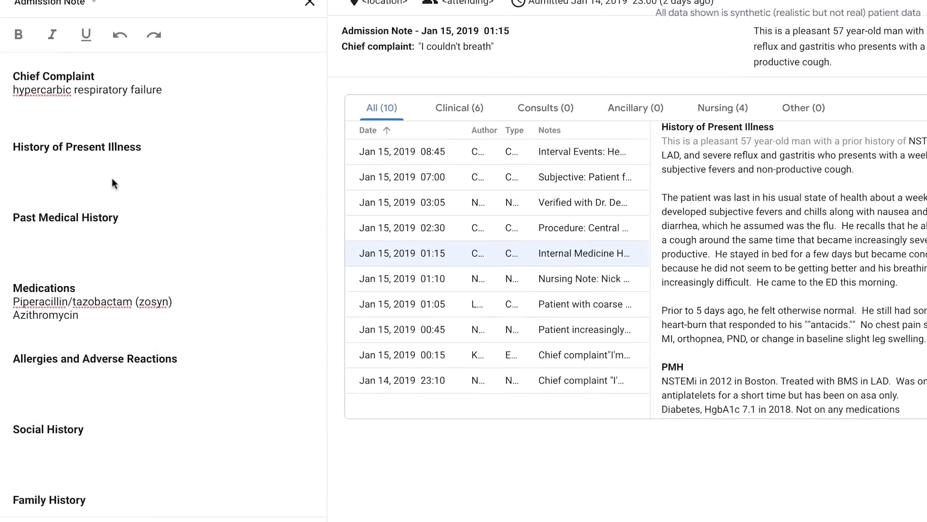
# Step: Write 'The creatinine peaked at 2.2' in the HPI using the Maximum suggestion
pyautogui.click(112, 178)
pyautogui.write('The crea')
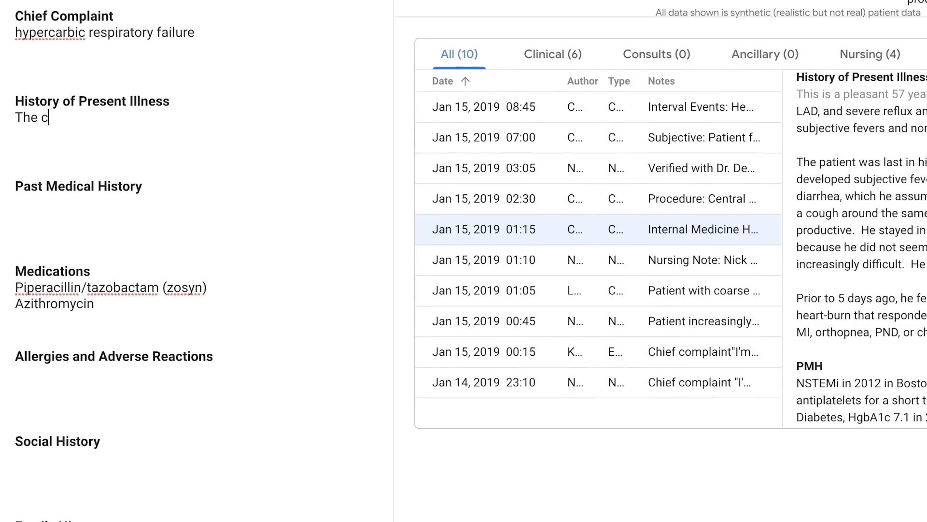
pyautogui.write('tinine was')
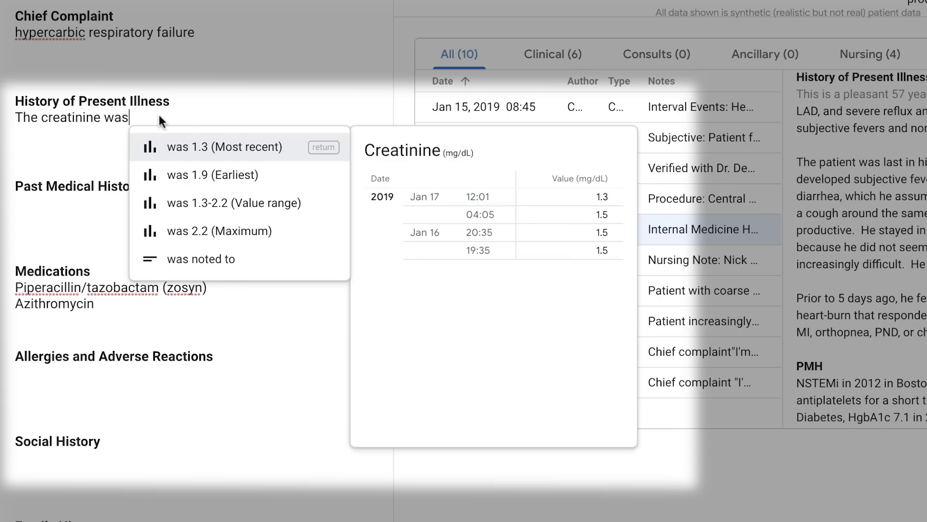
pyautogui.press('Escape')
pyautogui.press('BackSpace')
pyautogui.press('BackSpace')
pyautogui.press('BackSpace')
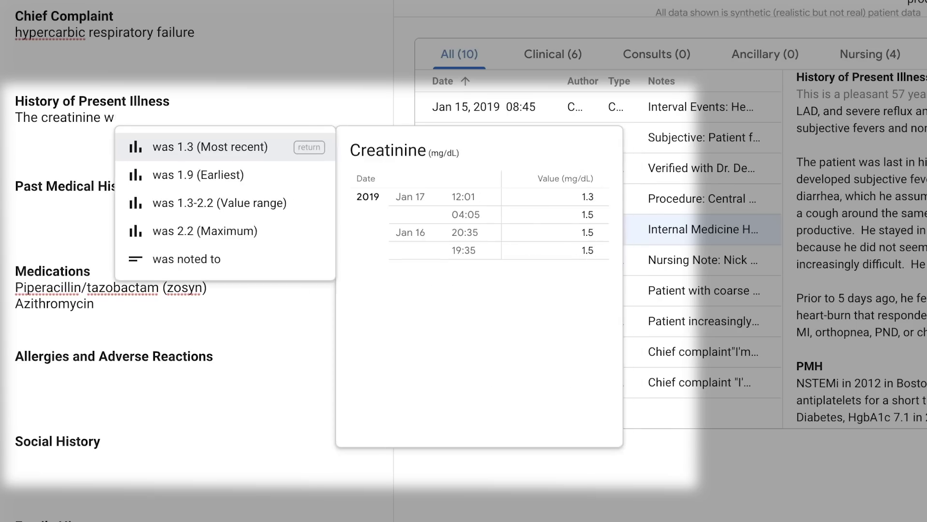
pyautogui.write('ea')
pyautogui.press('BackSpace')
pyautogui.press('BackSpace')
pyautogui.write('peake')
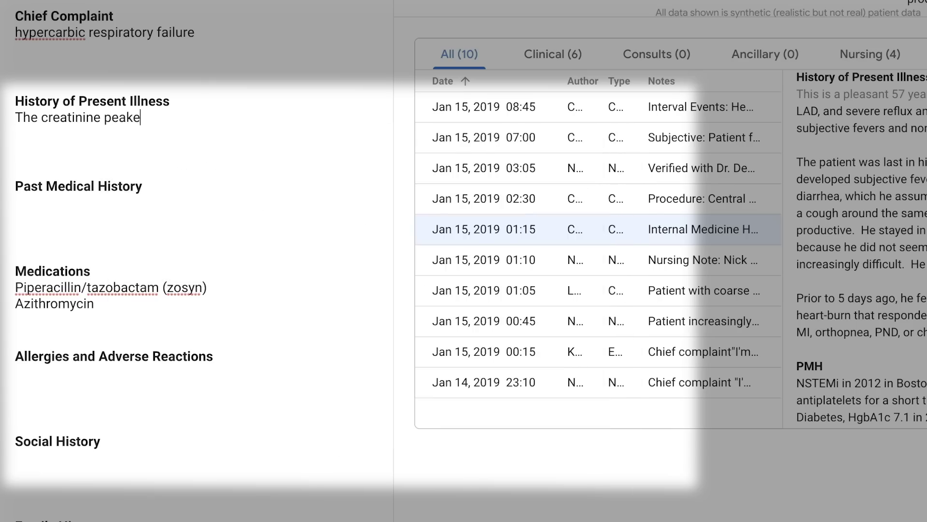
pyautogui.press('Down')
pyautogui.press('Down')
pyautogui.press('Down')
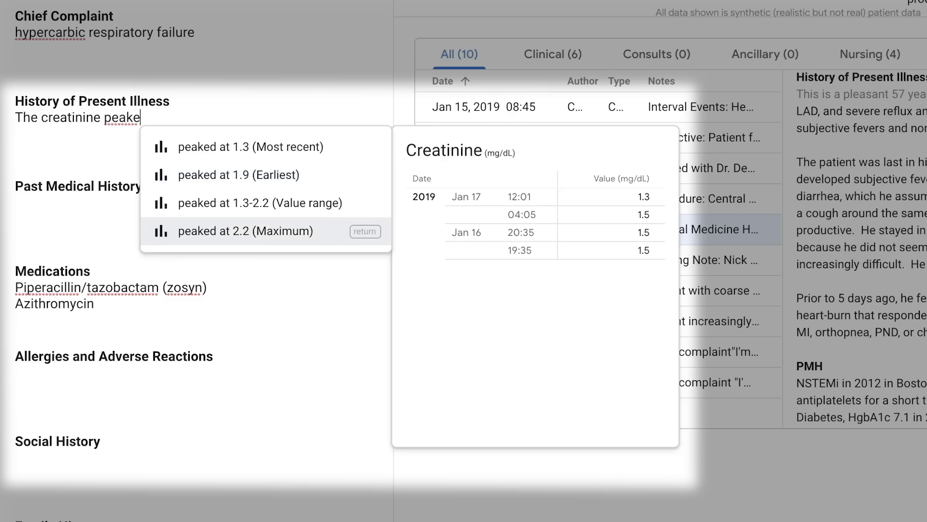
pyautogui.press('Return')
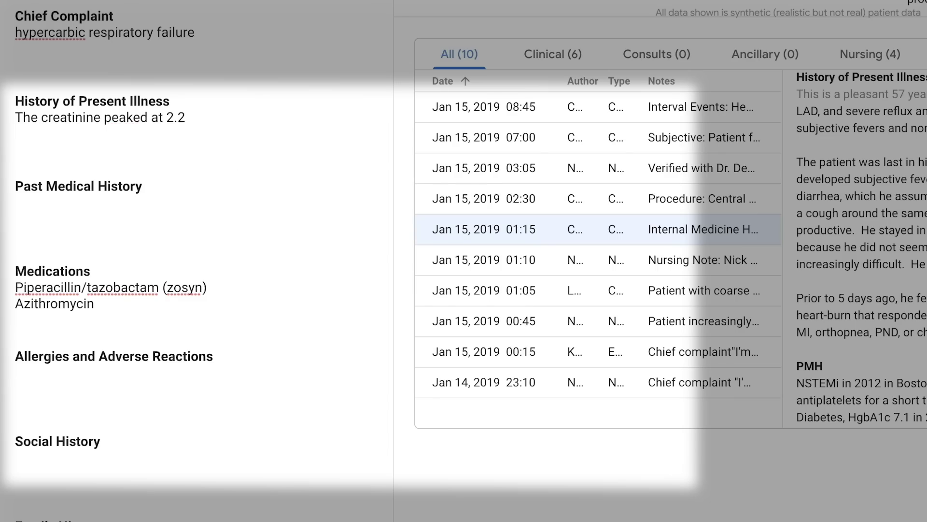
# Step: Add 'The chest x-ray showed' with a linked chest x-ray, previewing and closing the report
pyautogui.write('The chest')
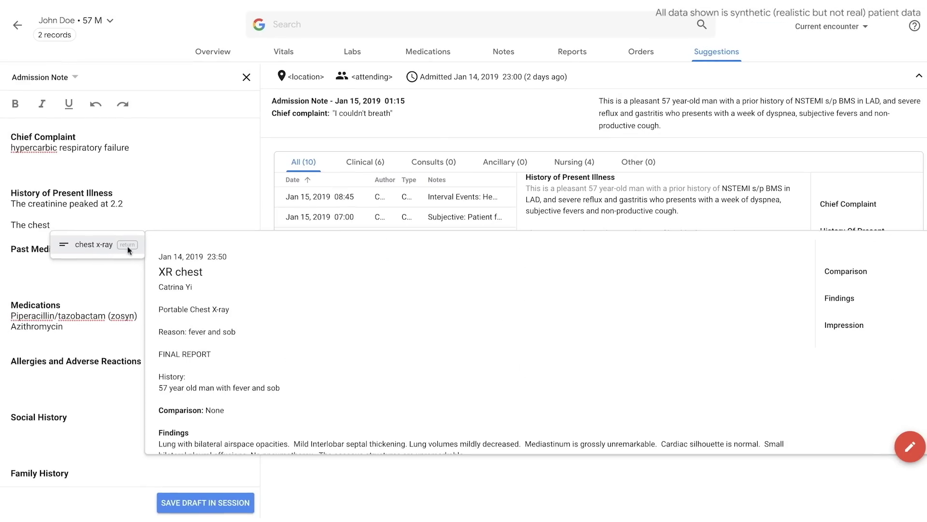
pyautogui.scroll(-3, 278, 307)
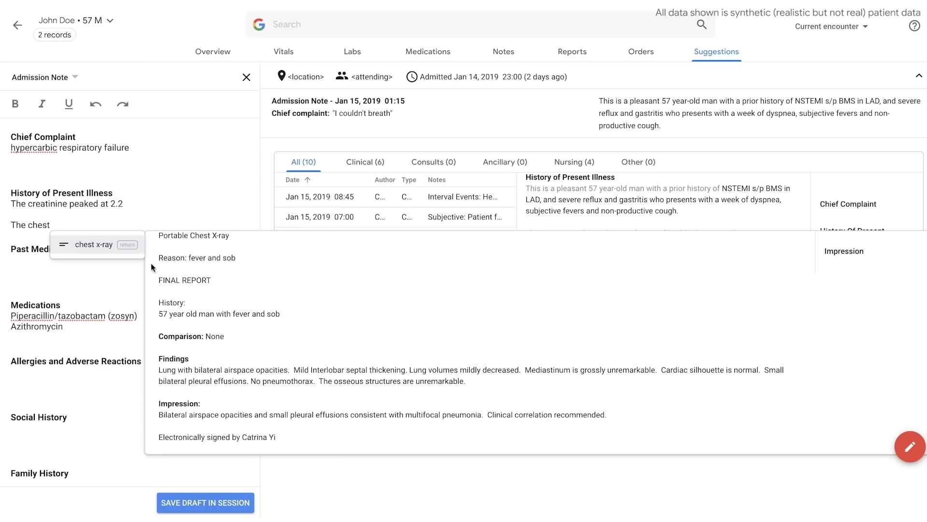
pyautogui.click(107, 251)
pyautogui.write('showed')
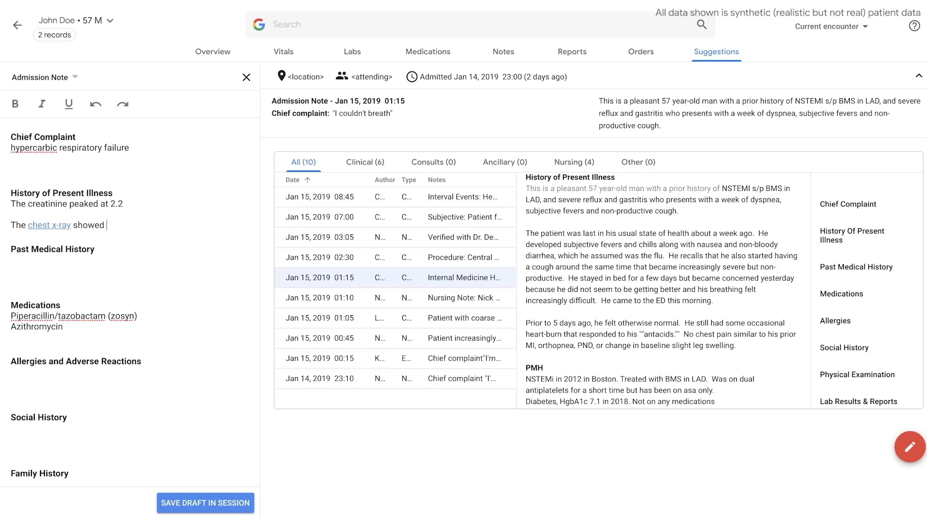
pyautogui.click(52, 225)
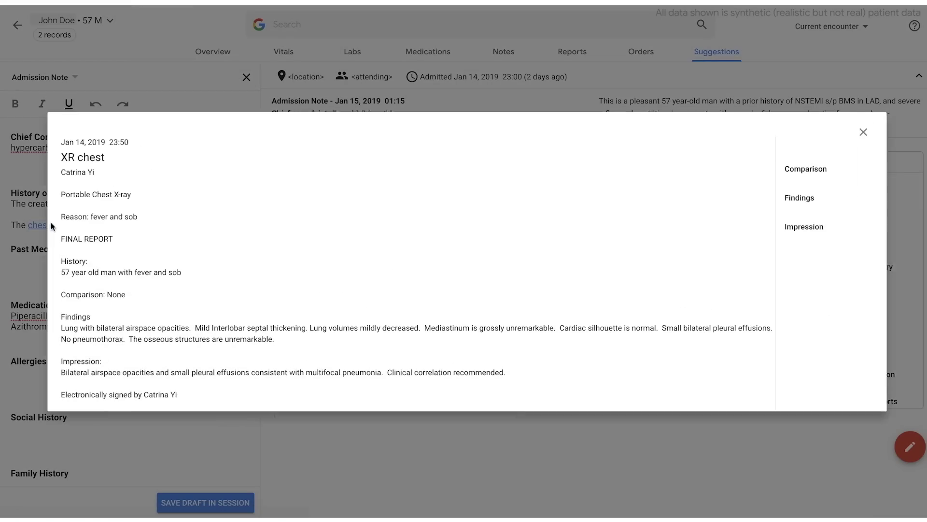
pyautogui.click(13, 267)
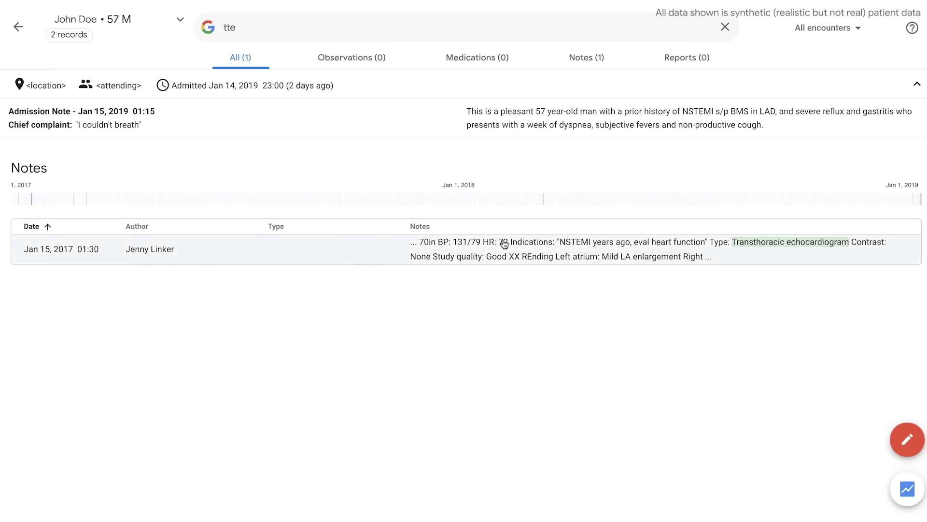
# Step: Review the scanned transthoracic echocardiogram report, then search the chart for 'pneumovax'
pyautogui.click(505, 245)
pyautogui.scroll(-5, 408, 185)
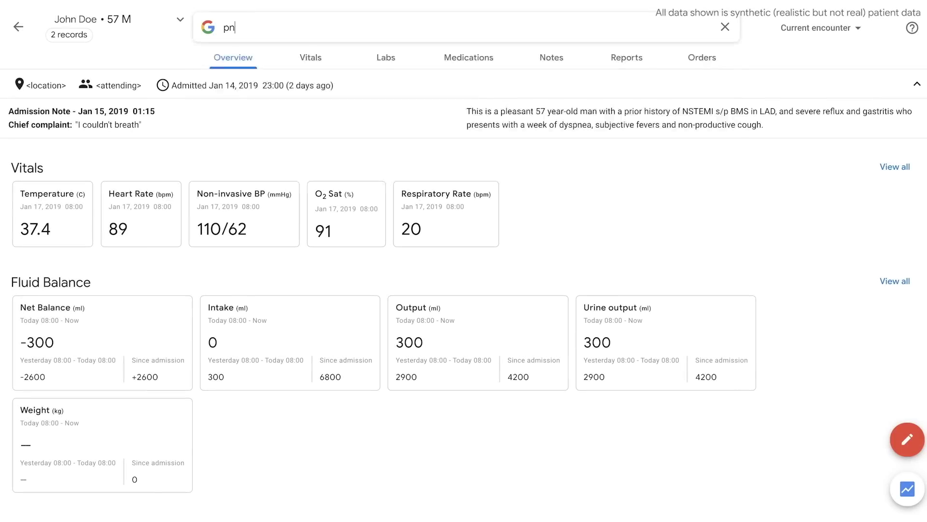
pyautogui.write('eumovax')
pyautogui.press('Return')
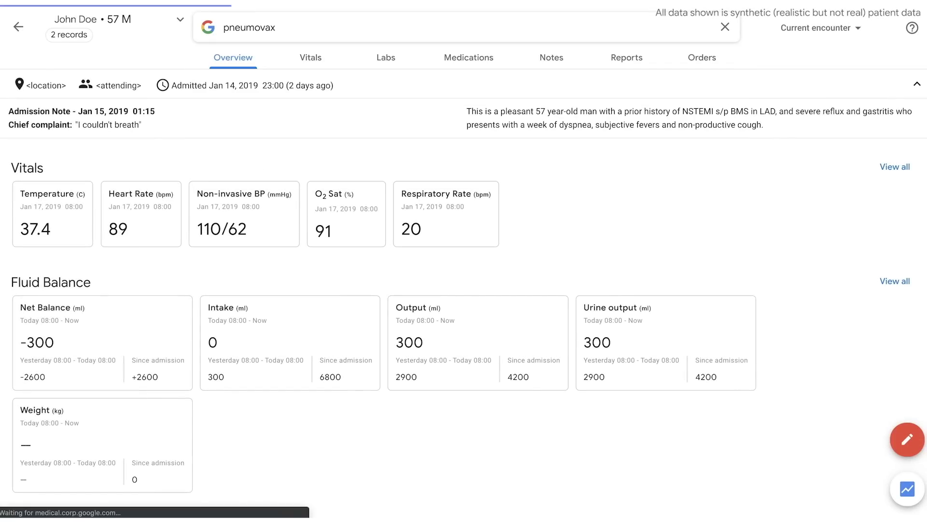